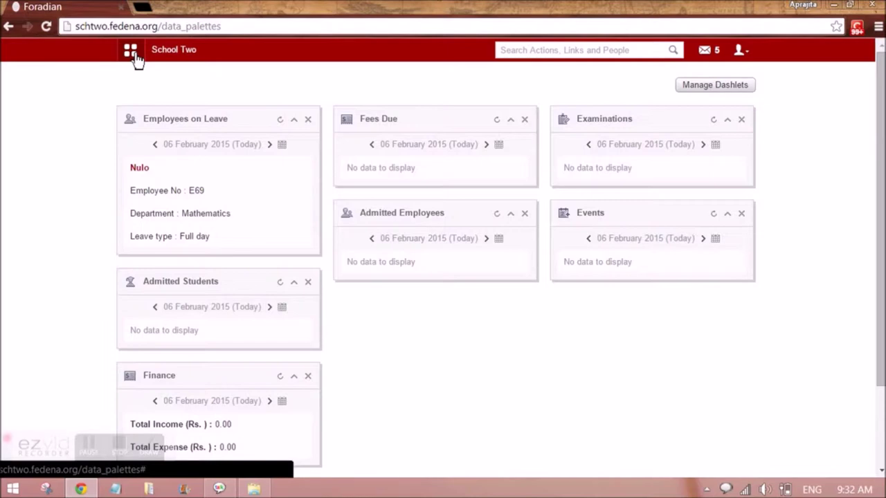
Step: Go to Data Exports under the Data and Reports menu and start a new export
left_click(131, 51)
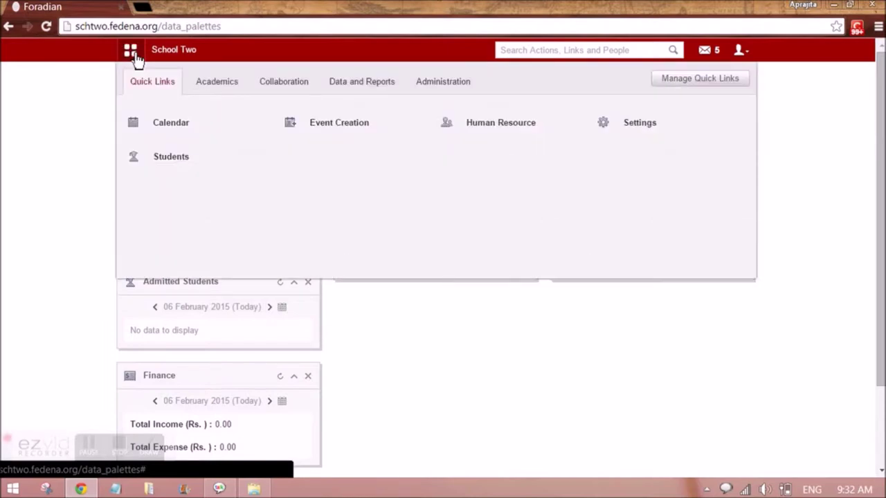
left_click(382, 97)
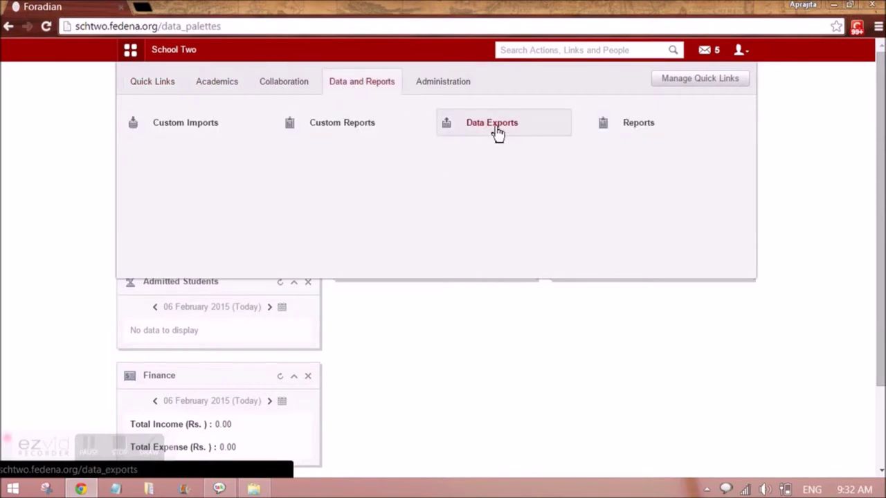
left_click(495, 129)
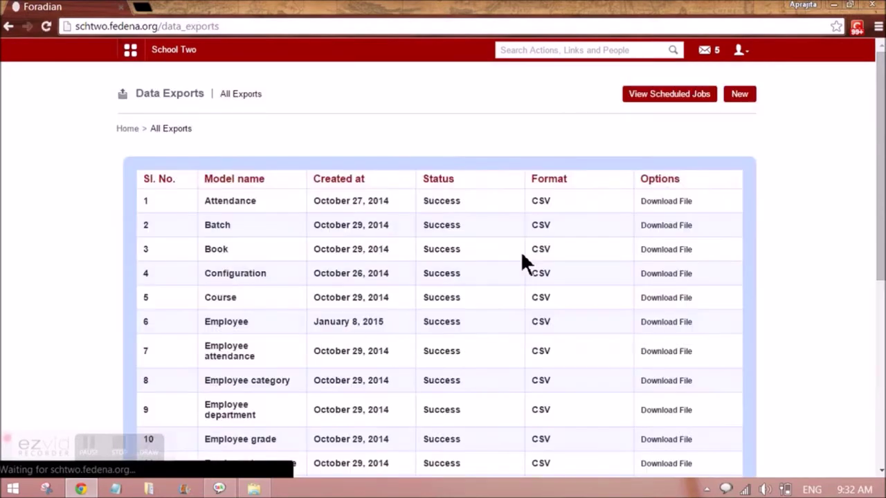
left_click(739, 95)
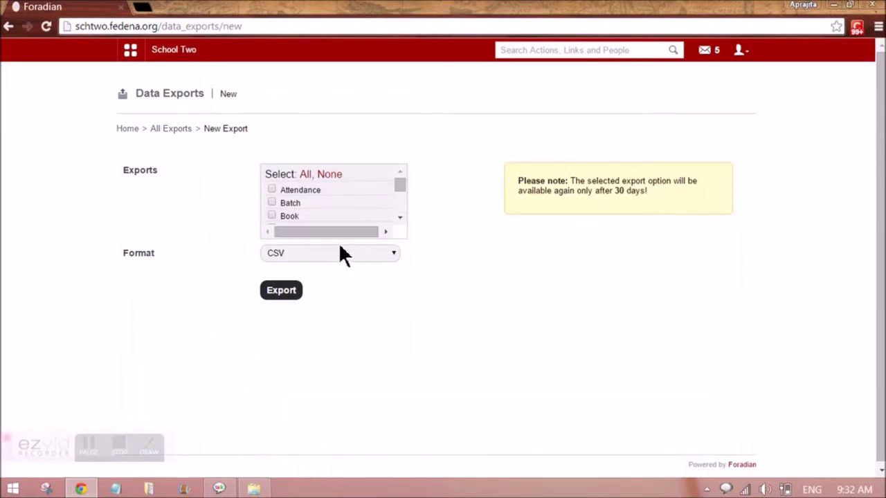
Step: Check the Format dropdown options, then scroll the Exports checklist down to the Student option
left_click(340, 256)
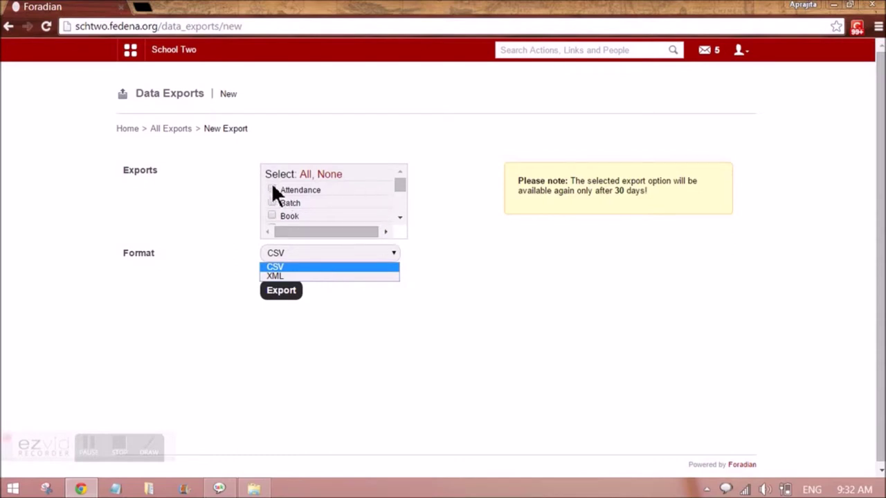
left_click(400, 216)
left_click_drag(398, 193, 396, 177)
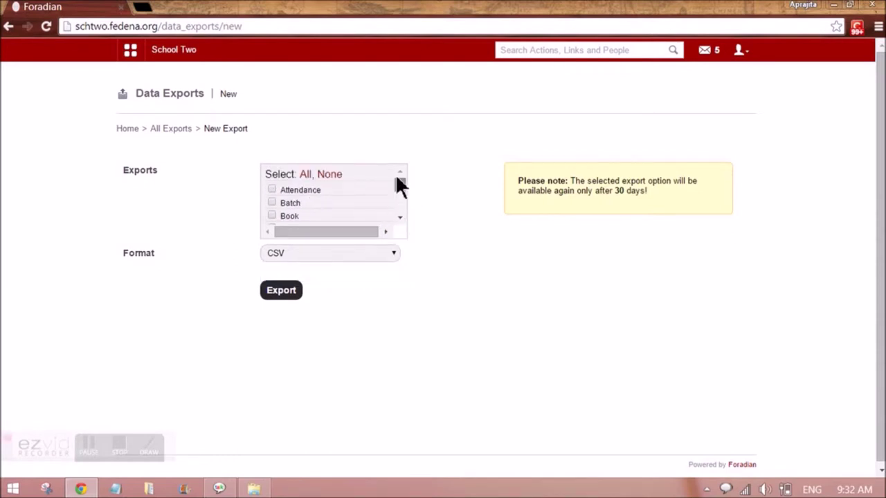
left_click(399, 218)
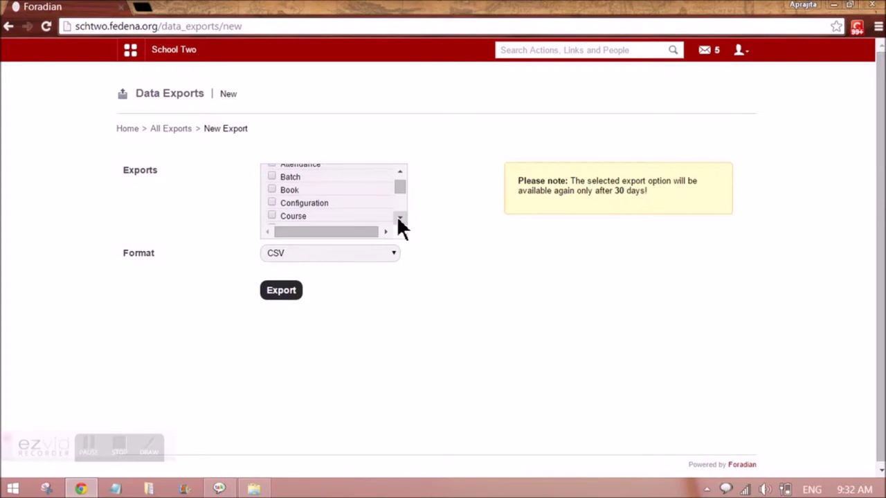
left_click(400, 219)
left_click(400, 218)
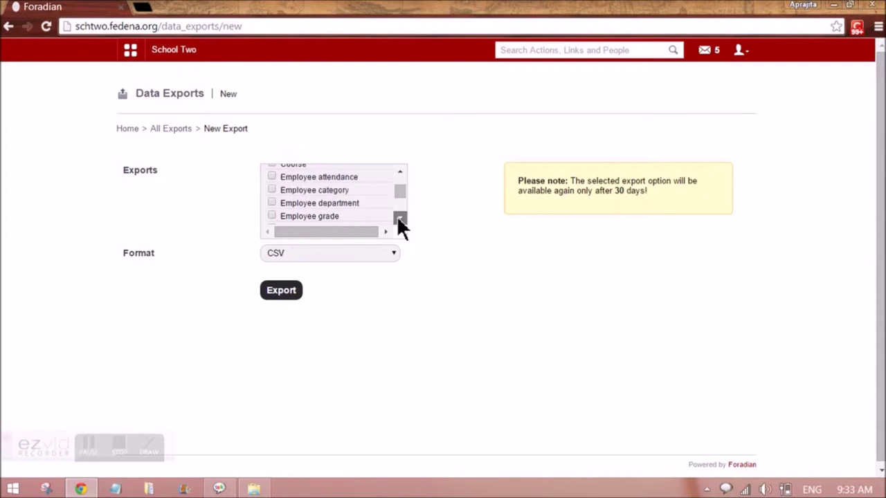
left_click(400, 218)
left_click(399, 219)
left_click(399, 218)
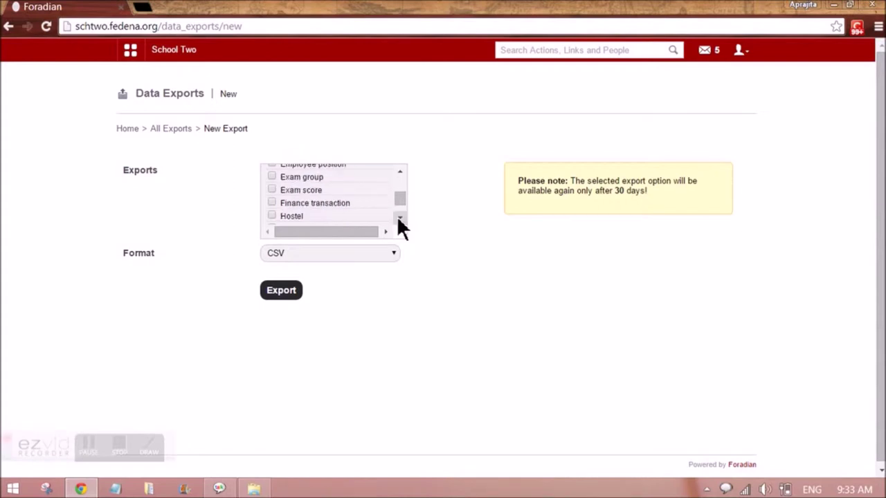
left_click(399, 218)
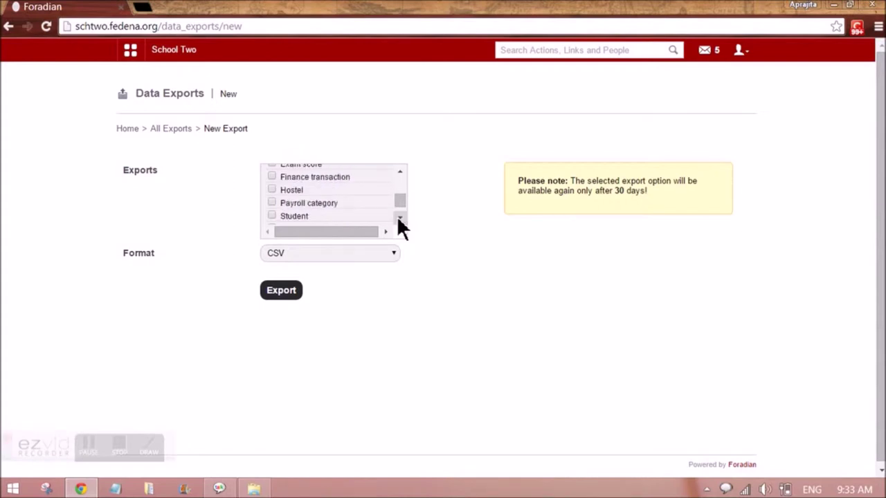
left_click(400, 219)
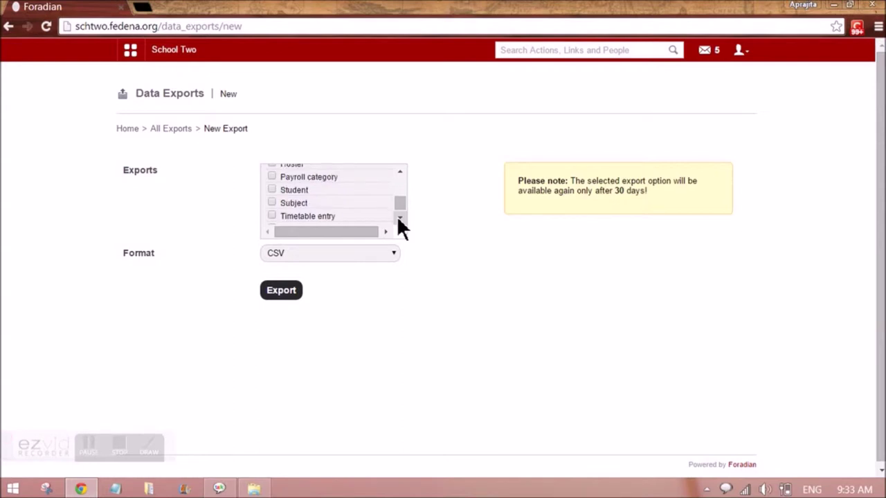
left_click(399, 219)
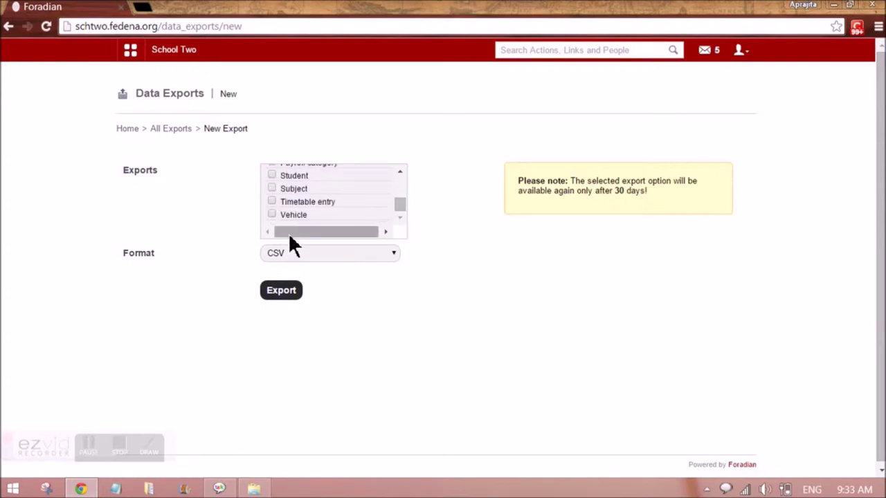
mouse_move(400, 204)
left_mouse_down()
mouse_move(399, 184)
mouse_move(399, 207)
left_mouse_up()
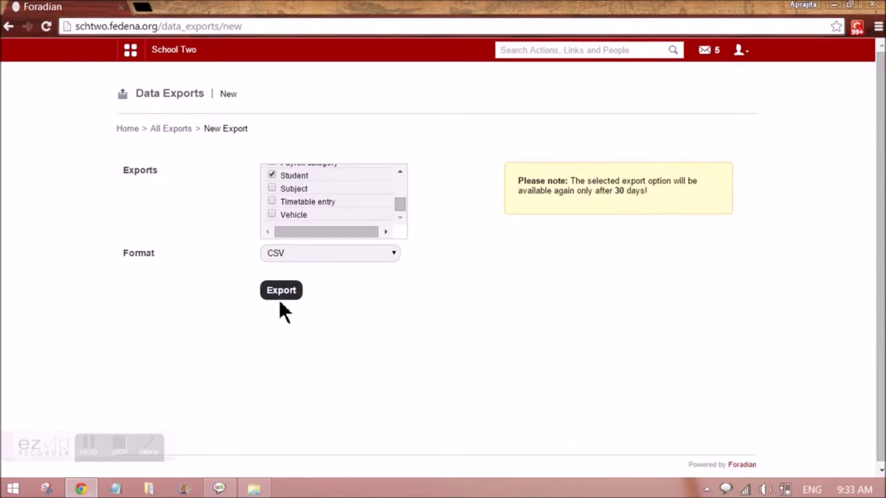
Step: Keep CSV as the format and export the Student data
left_click(294, 250)
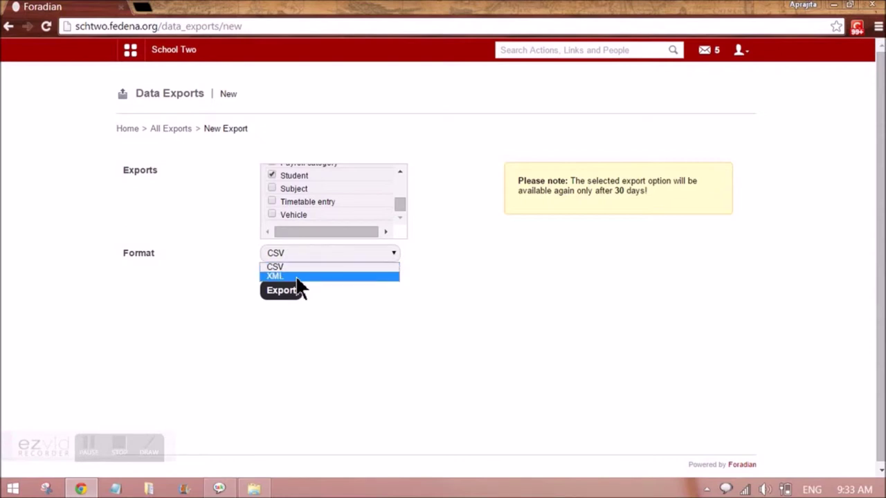
left_click(306, 267)
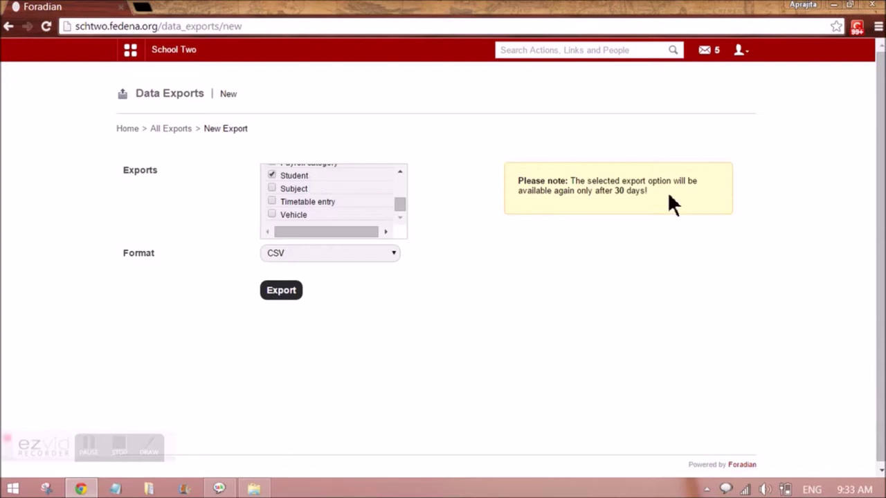
left_click_drag(662, 192, 520, 186)
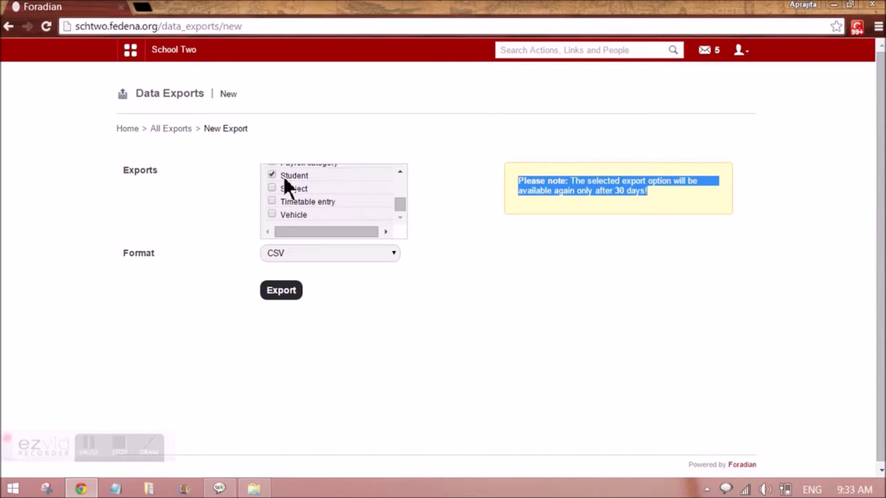
left_click(551, 198)
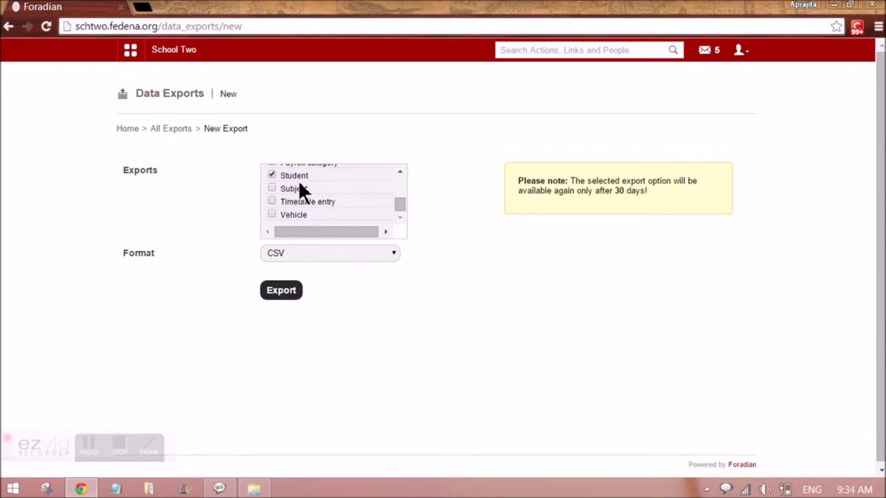
left_click(280, 294)
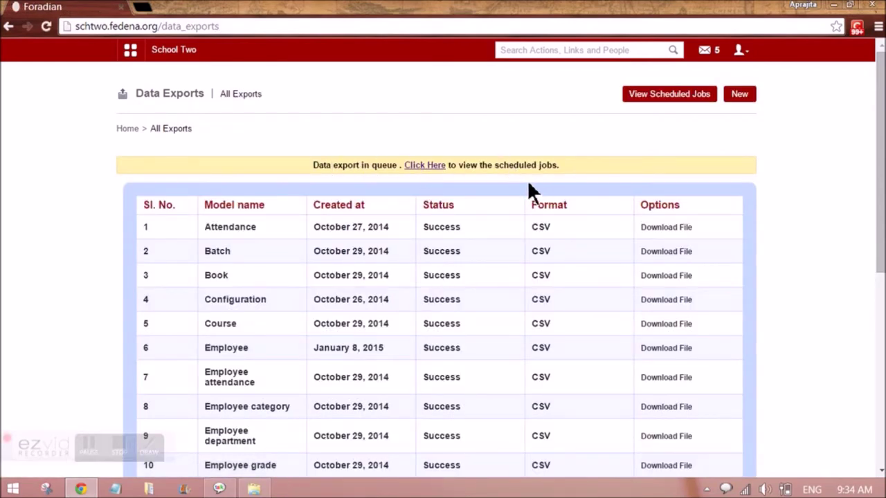
Step: Open the Scheduled Jobs list from the 'Data export in queue' notice
left_click(417, 168)
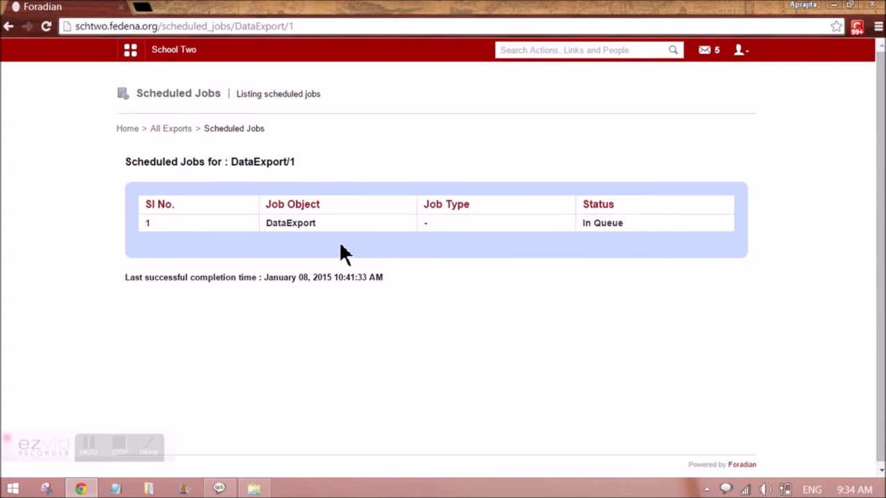
Step: Refresh Scheduled Jobs with F5 until the DataExport job finishes, then return to All Exports
key("F5")
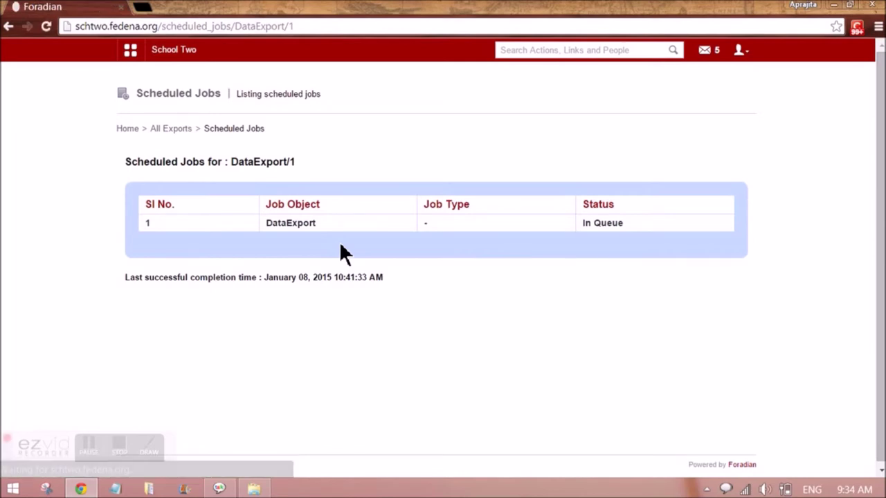
key("F5")
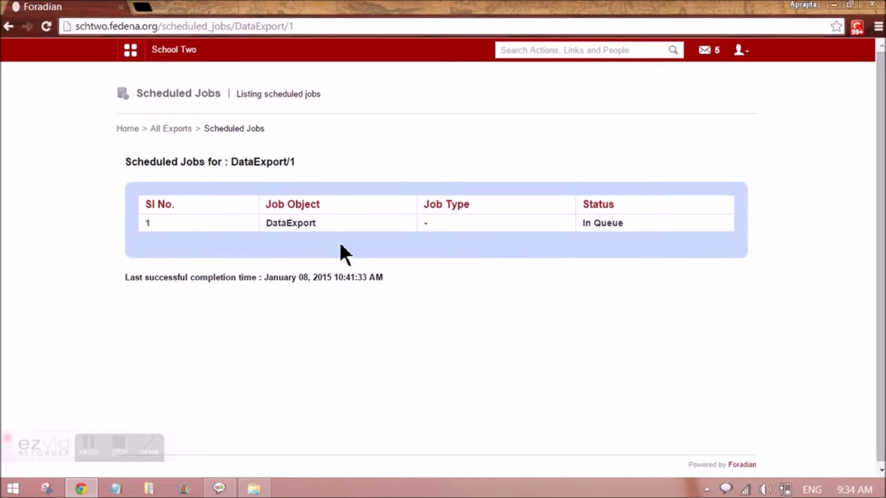
key("F5")
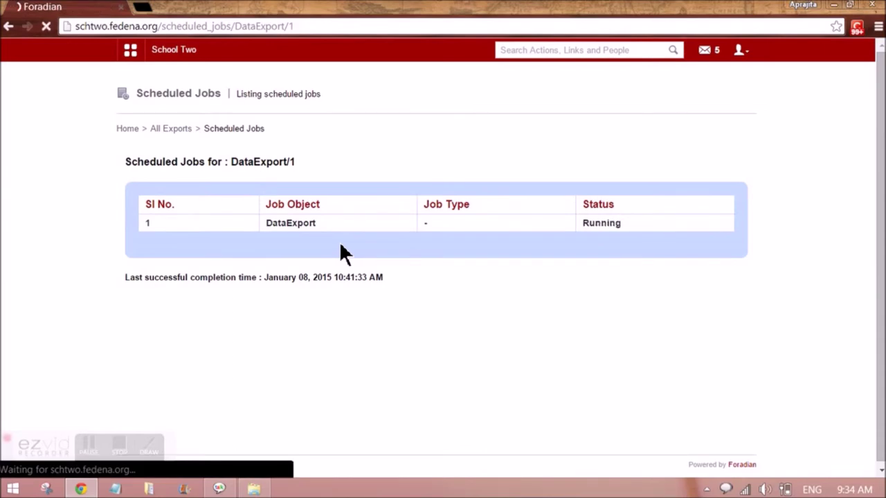
key("F5")
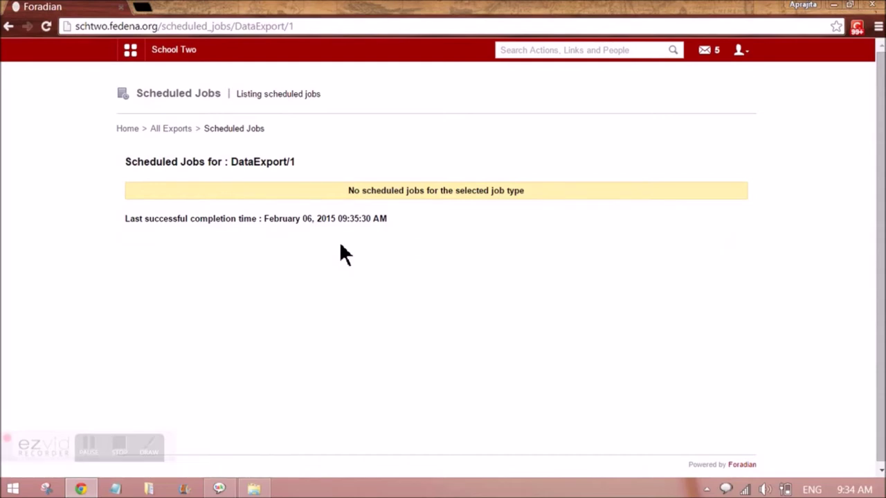
left_click(171, 130)
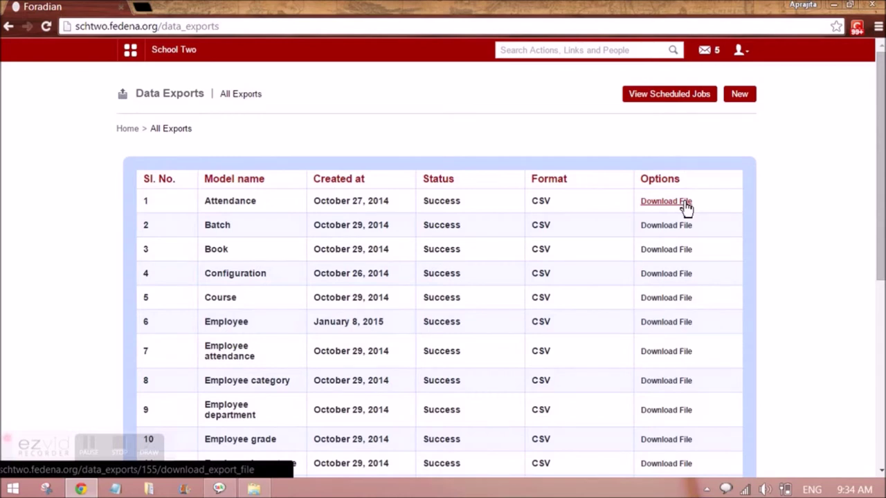
Step: Download the Student export's CSV file and open it in Excel from Chrome's downloads bar
scroll(685, 208, "down", 5)
scroll(672, 237, "up", 4)
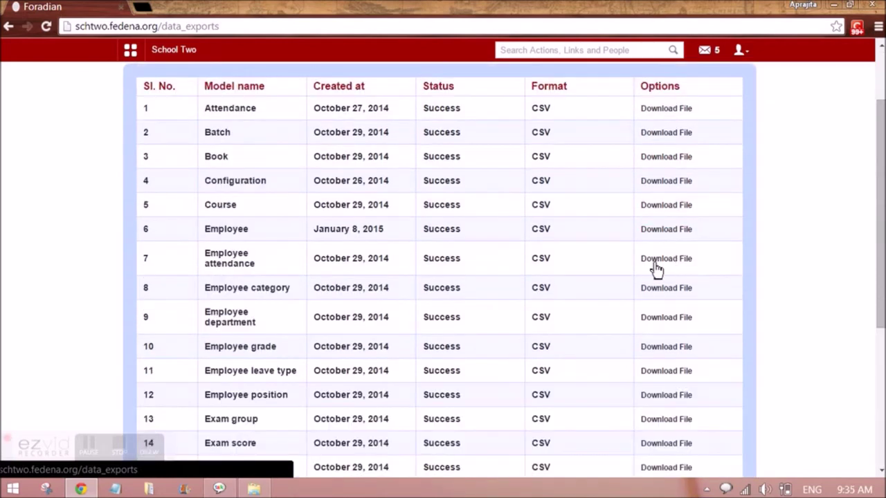
scroll(655, 270, "up", 2)
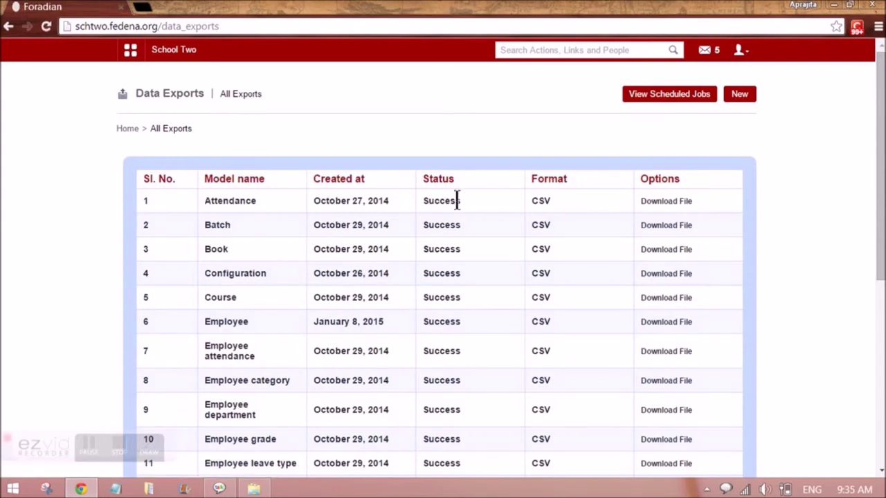
scroll(401, 262, "down", 1)
scroll(391, 284, "down", 3)
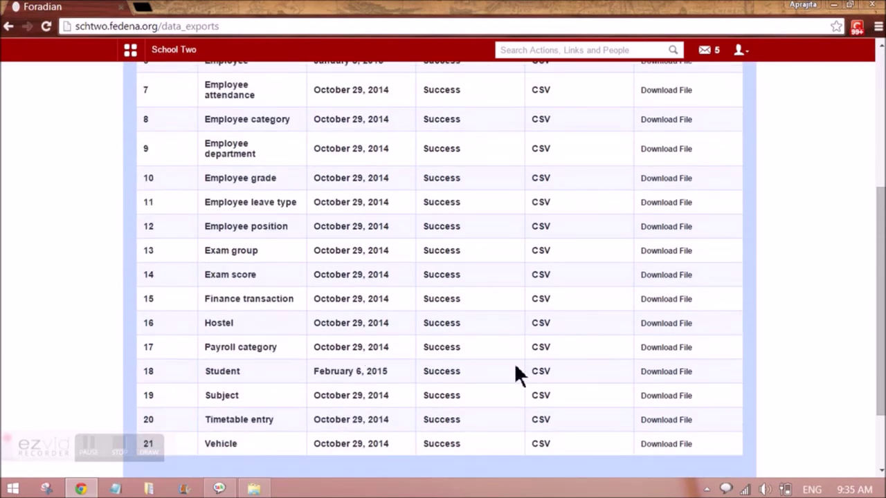
left_click(669, 377)
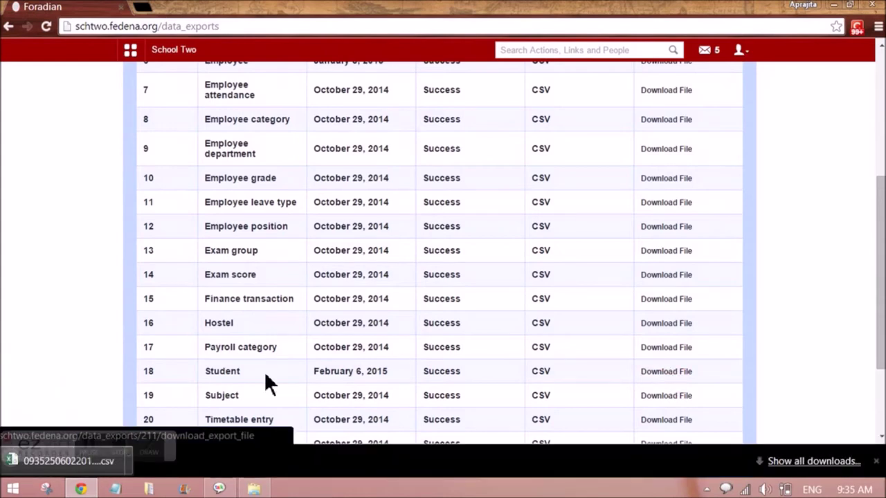
left_click(52, 462)
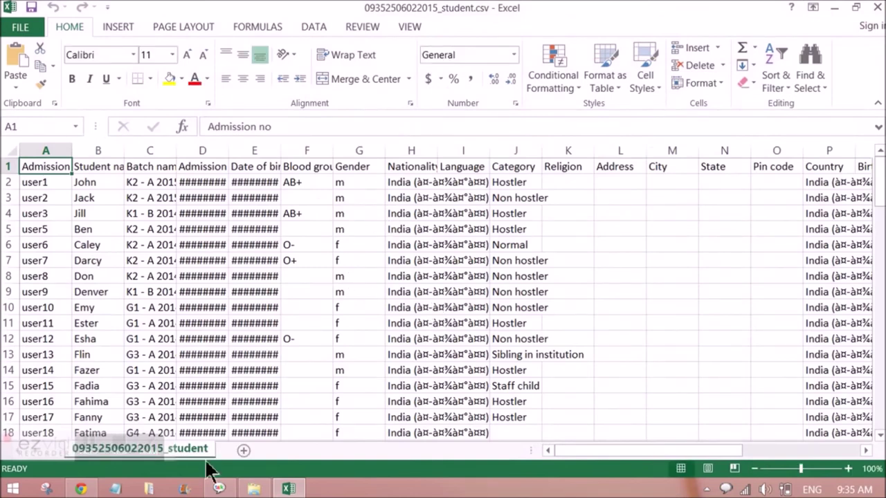
Step: Auto-fit the Admission date and Date of birth columns, widen Batch name, then minimize Excel
double_click(228, 154)
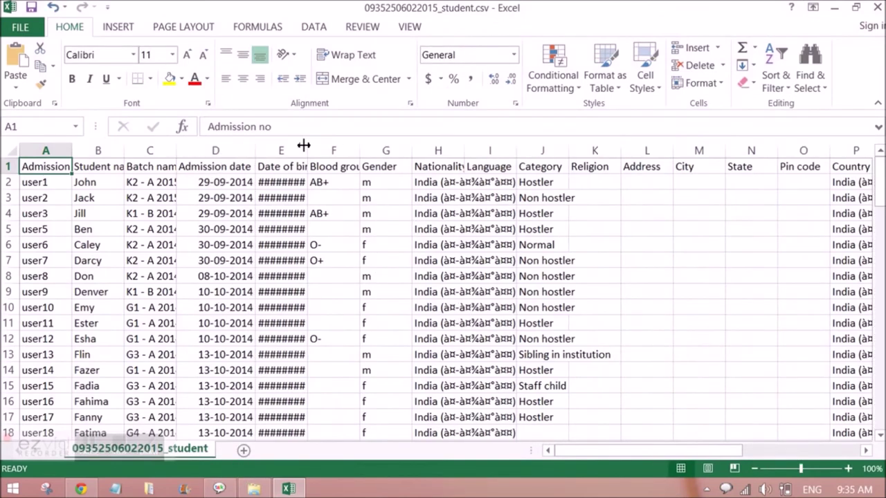
double_click(307, 150)
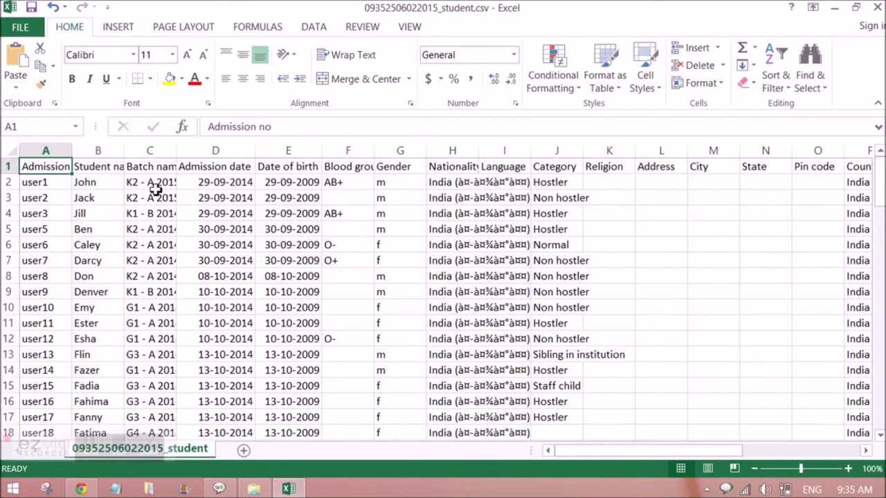
left_click_drag(175, 150, 230, 150)
scroll(49, 292, "down", 10)
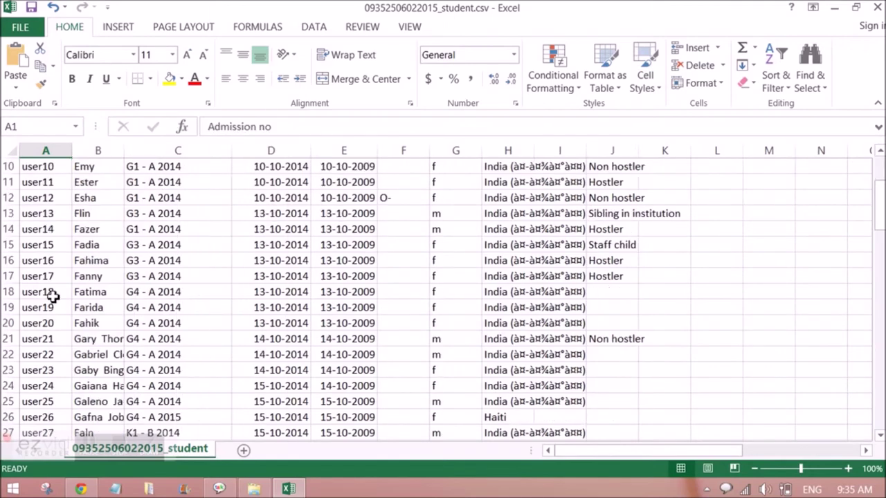
scroll(82, 333, "down", 12)
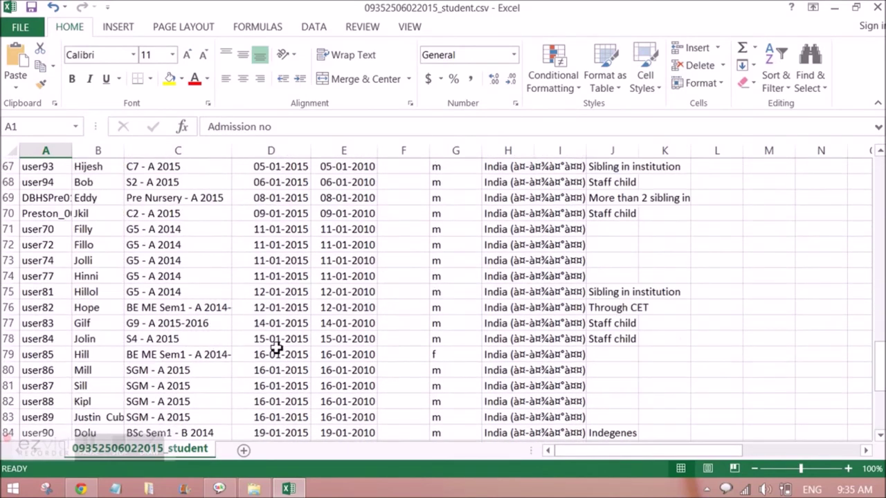
scroll(494, 392, "up", 8)
scroll(508, 390, "up", 14)
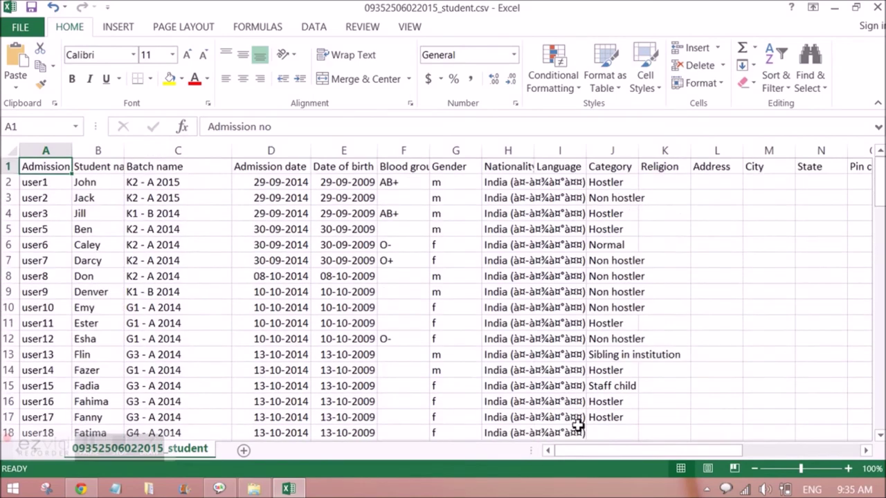
left_click_drag(593, 451, 522, 462)
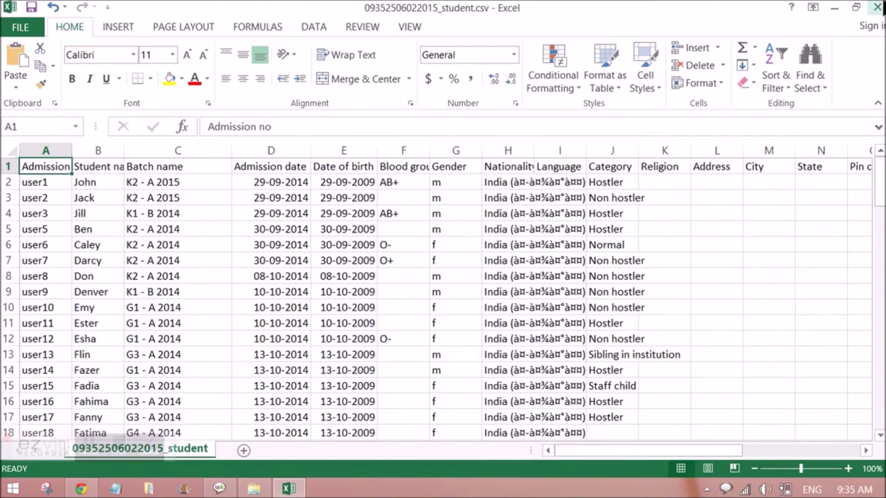
left_click(835, 9)
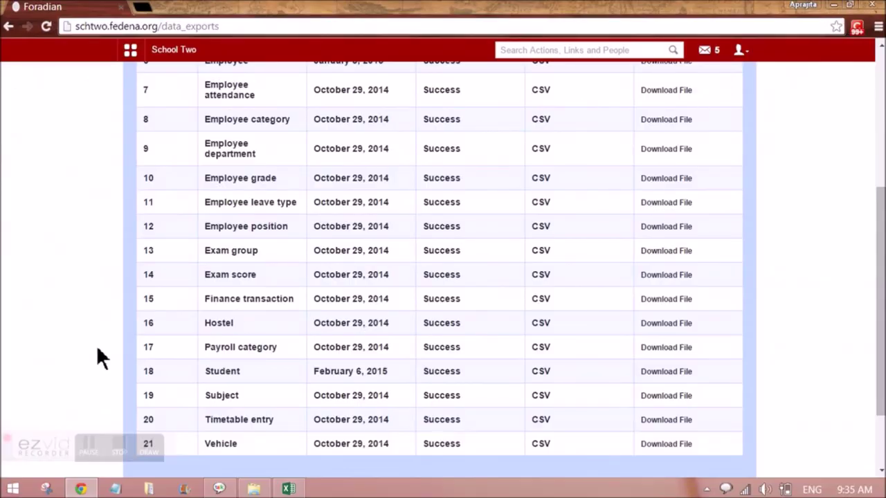
Step: Scroll the All Exports list in Chrome back to the top
scroll(96, 345, "up", 4)
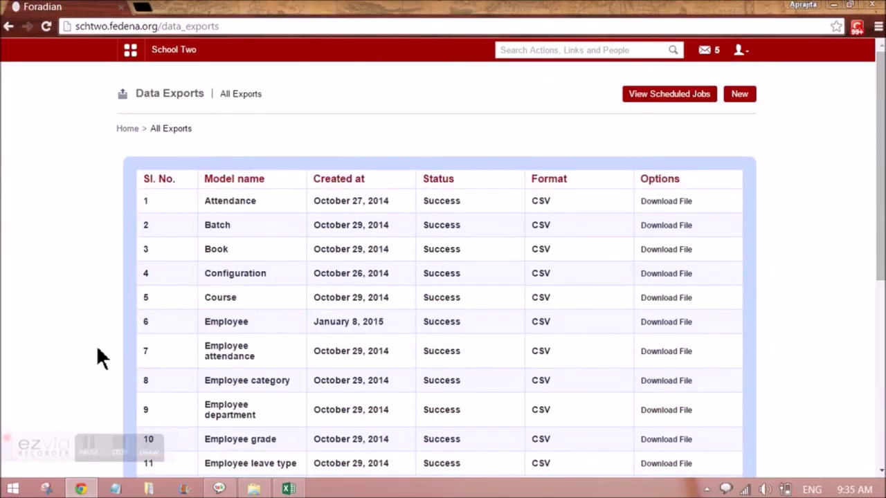